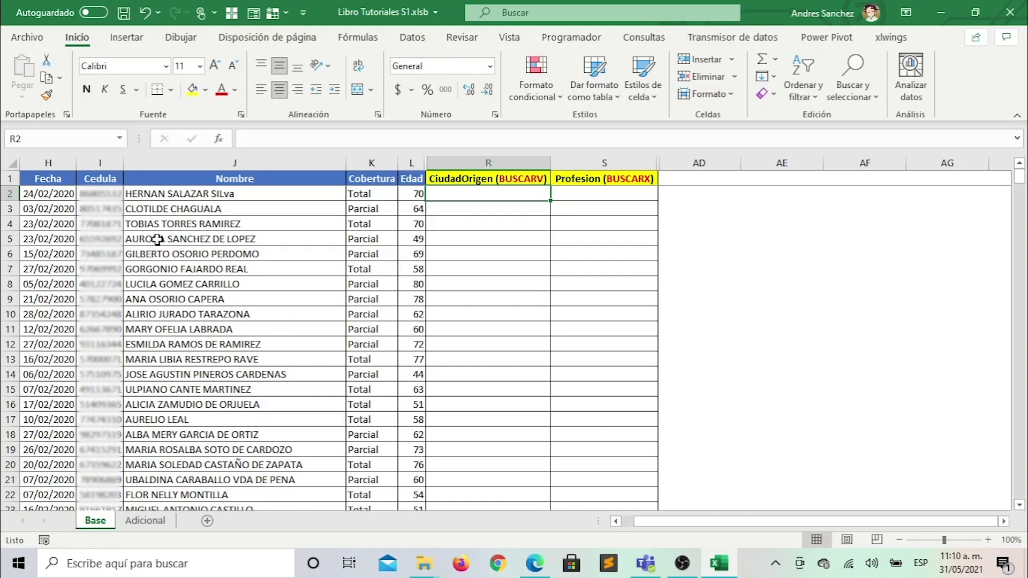
- Review the Cedula column on Base and the Cedula and CiudadOrigen columns on Adicional
click(98, 182)
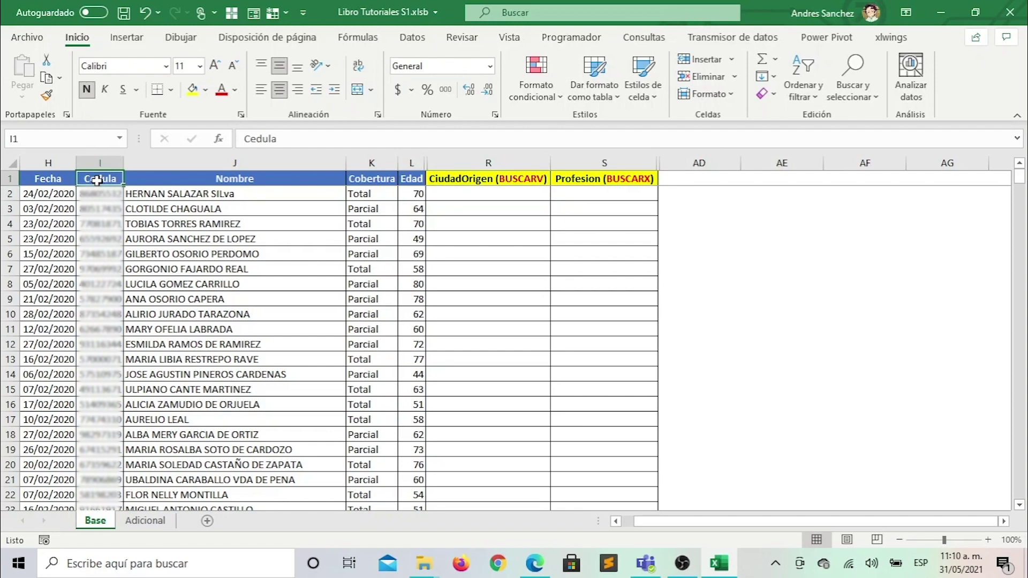
click(143, 523)
click(145, 179)
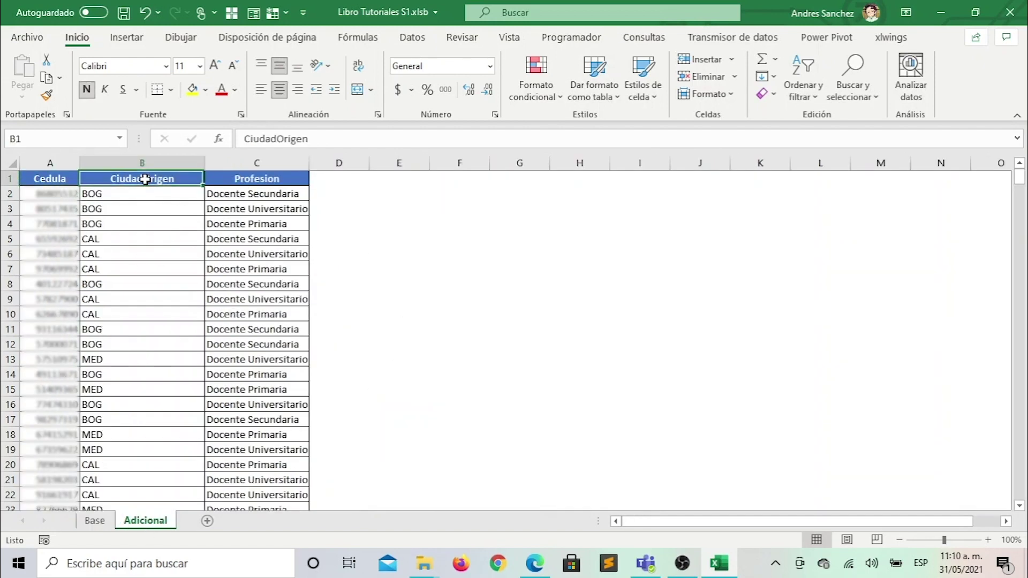
click(50, 179)
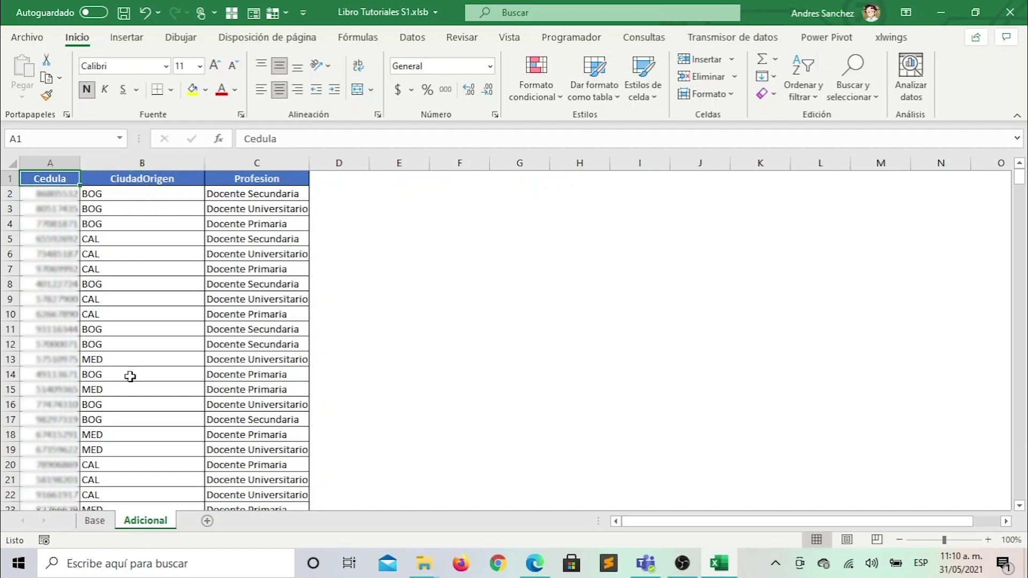
click(96, 521)
- Enter =BUSCARV(I2;Adicional!A:B;2;0) in R2, returning BOG
click(444, 195)
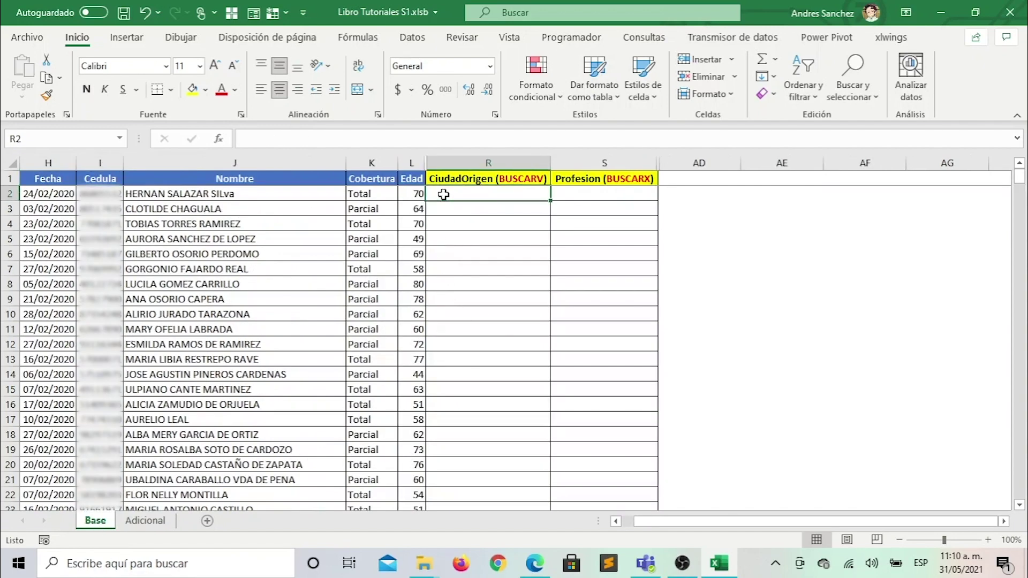
text(+buscar)
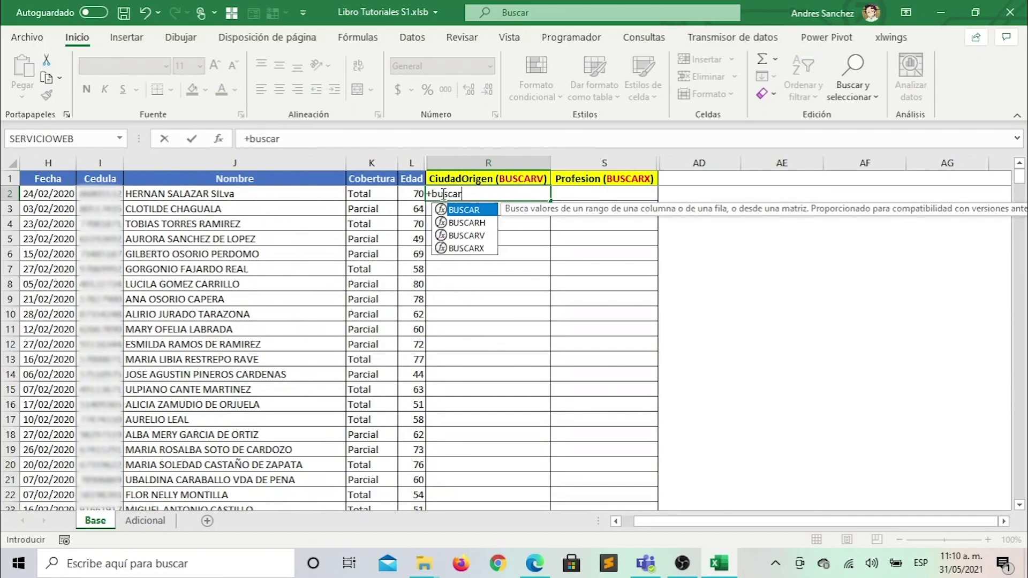
text(v()
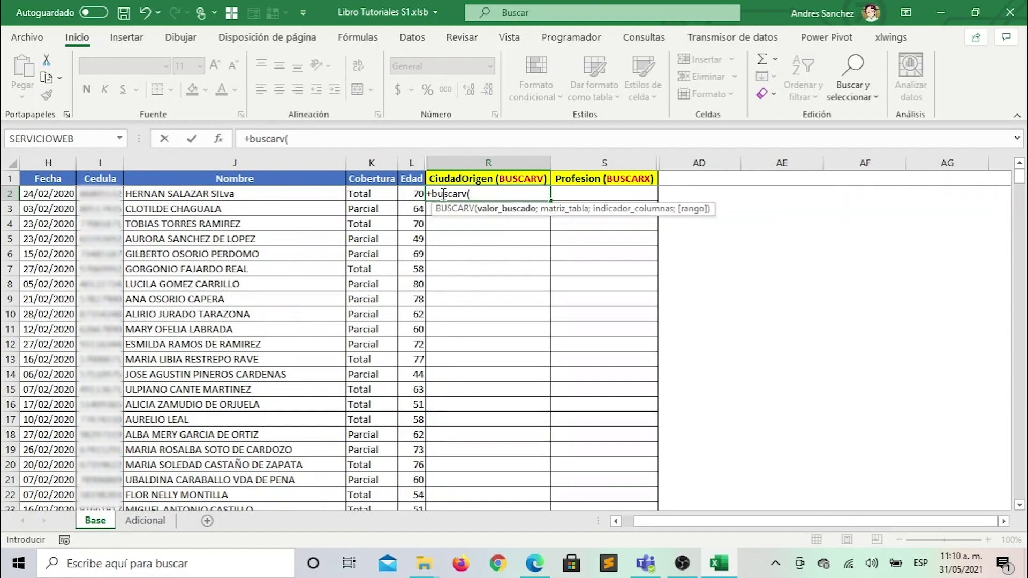
click(103, 194)
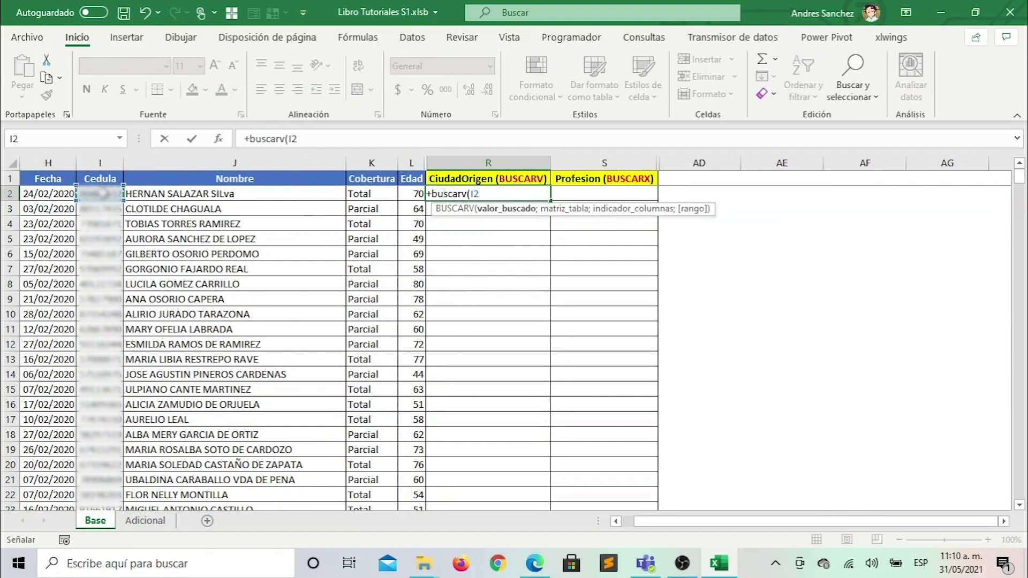
text(;)
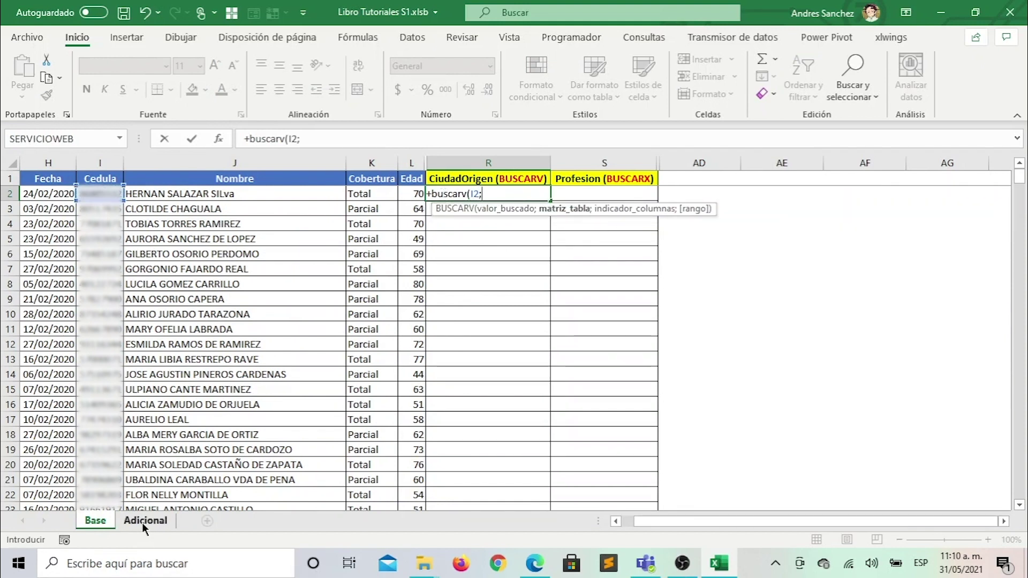
click(143, 522)
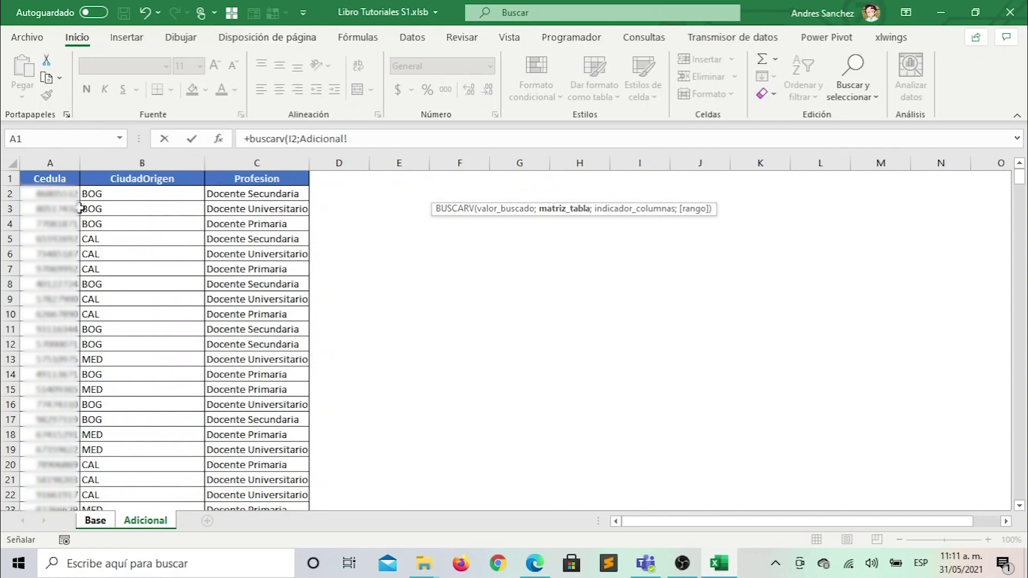
drag(55, 163, 131, 163)
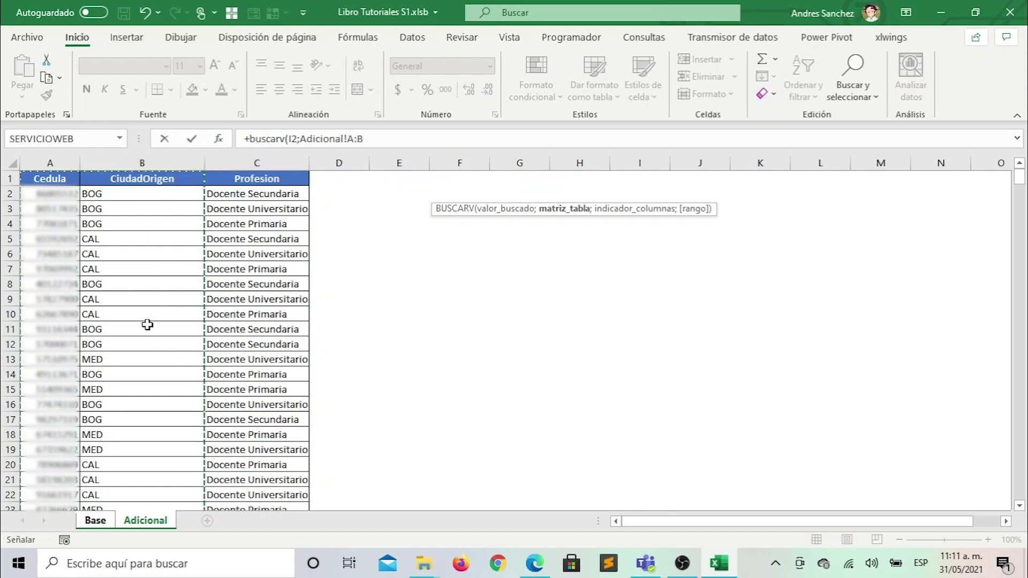
text(;)
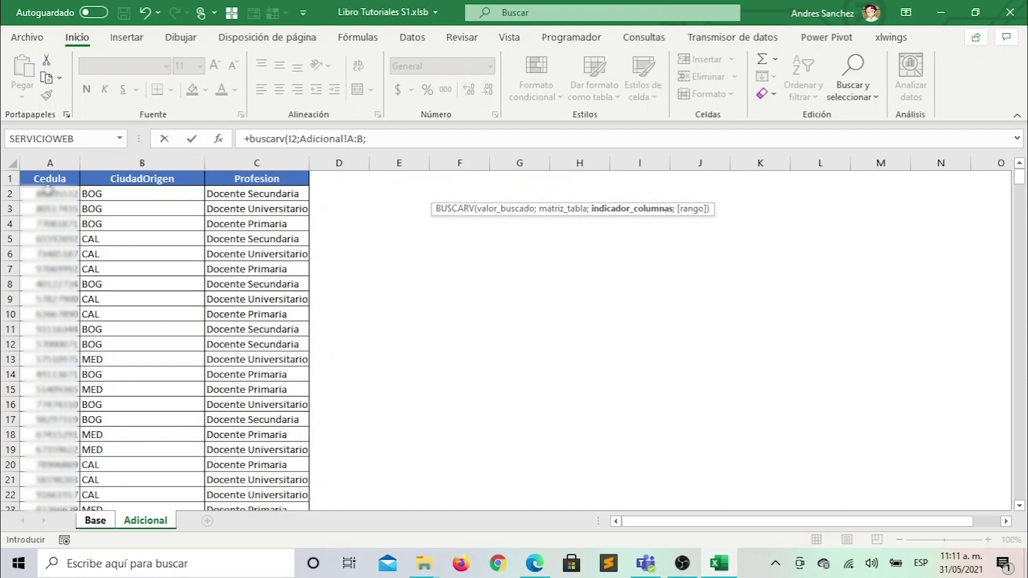
text(2;)
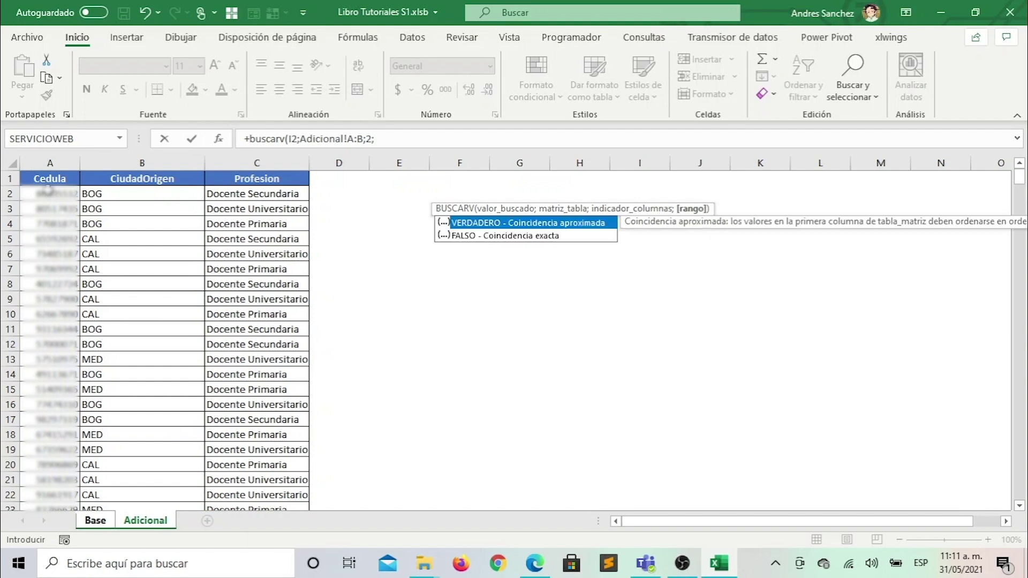
text(0)
text())
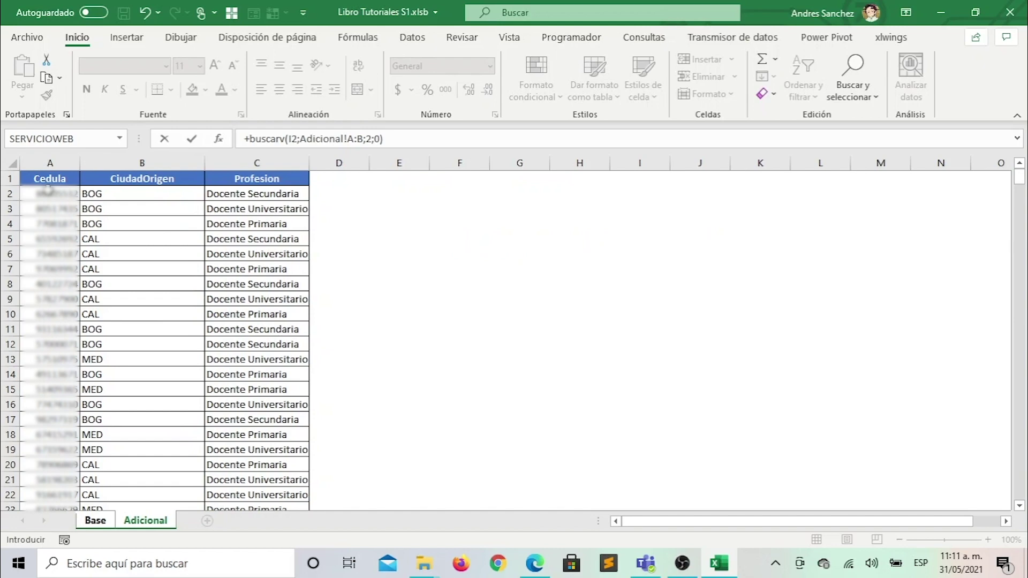
key(Return)
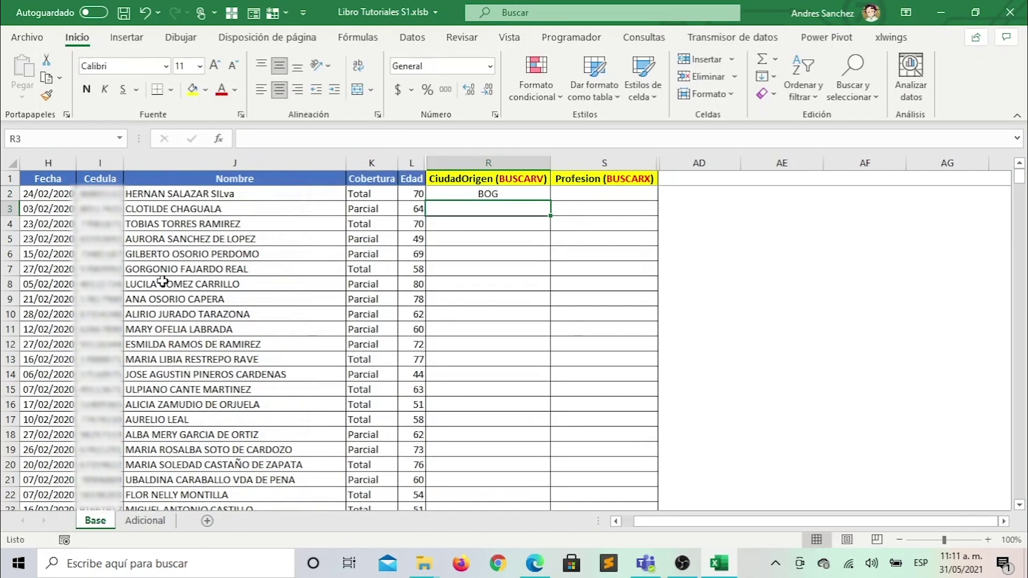
- Fill R2's BUSCARV formula down column R and inspect the #N/D formula in R10
click(487, 193)
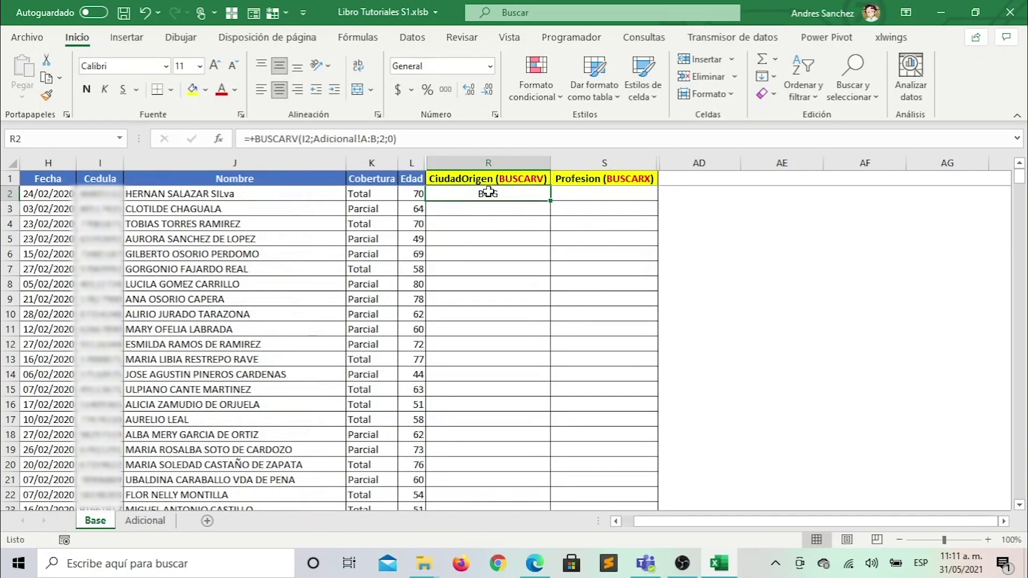
double_click(551, 202)
click(516, 315)
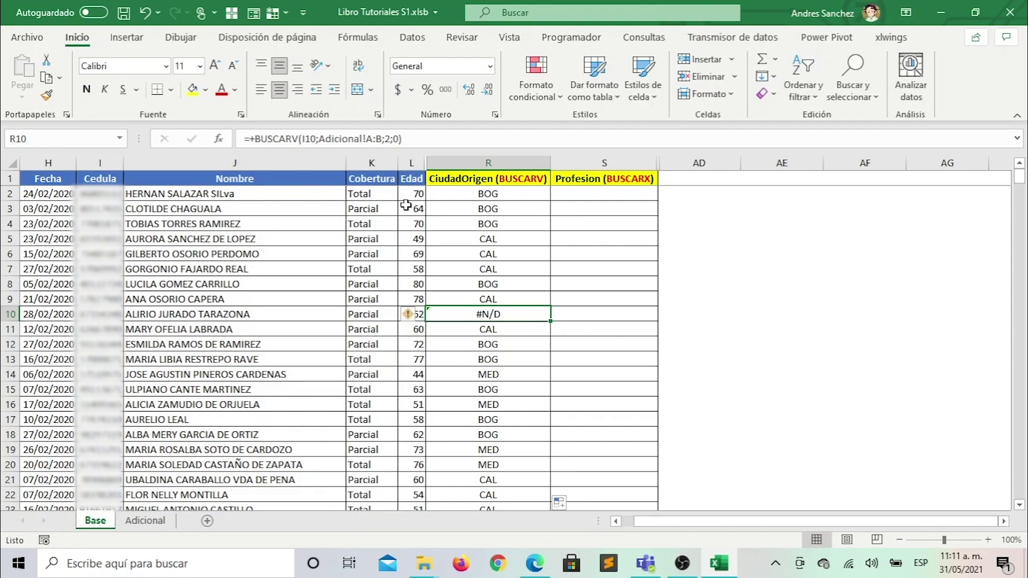
click(253, 139)
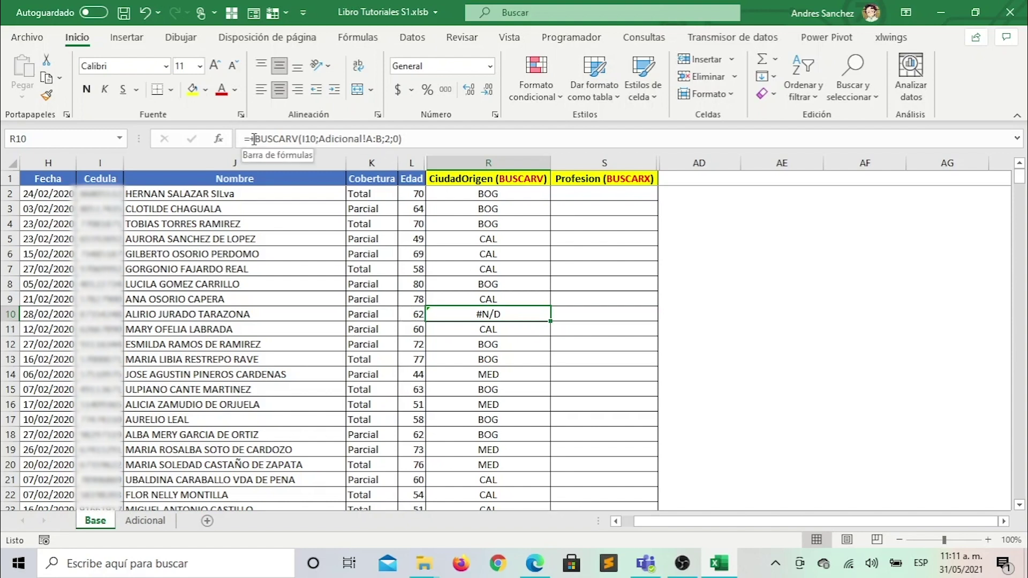
key(Escape)
- Wrap R2's BUSCARV formula in SI.ERROR with "No encontrado" as the fallback
click(471, 193)
click(254, 139)
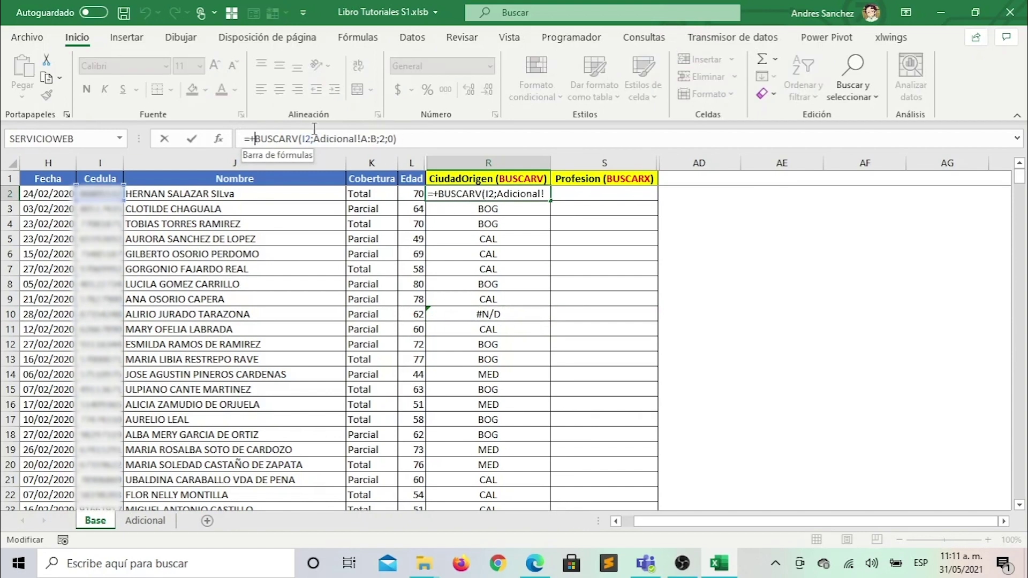
text(s)
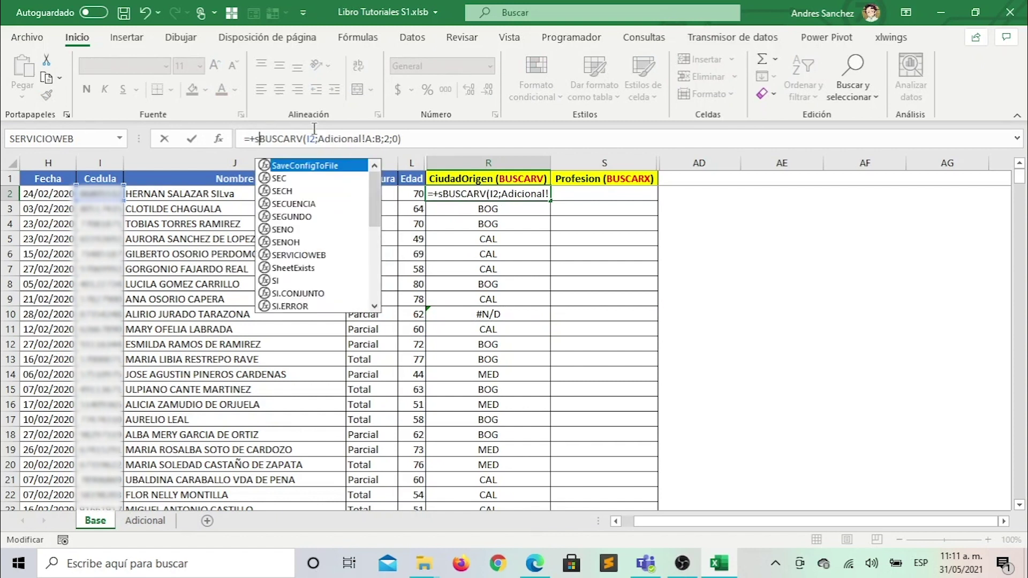
text(i.error)
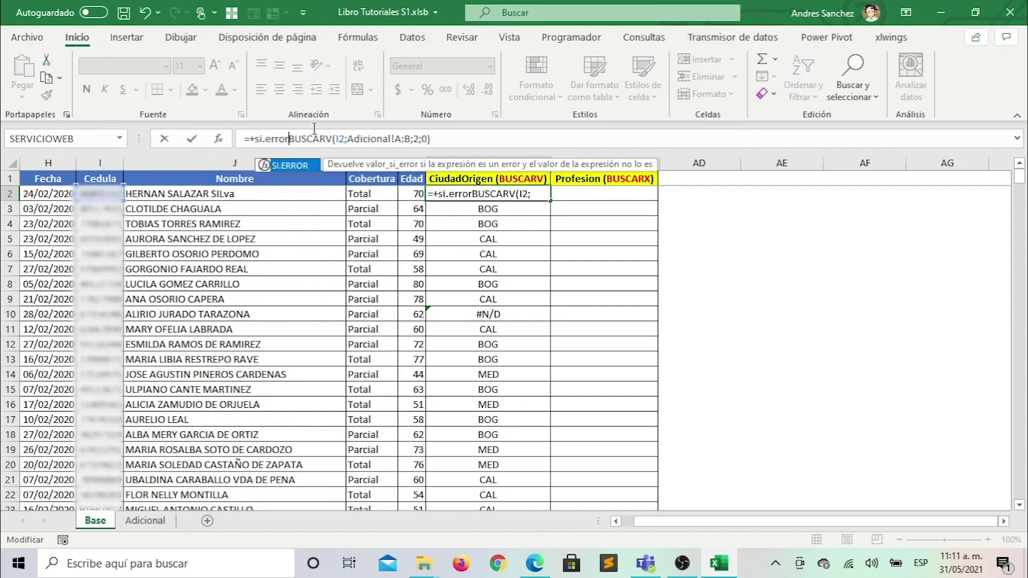
text(()
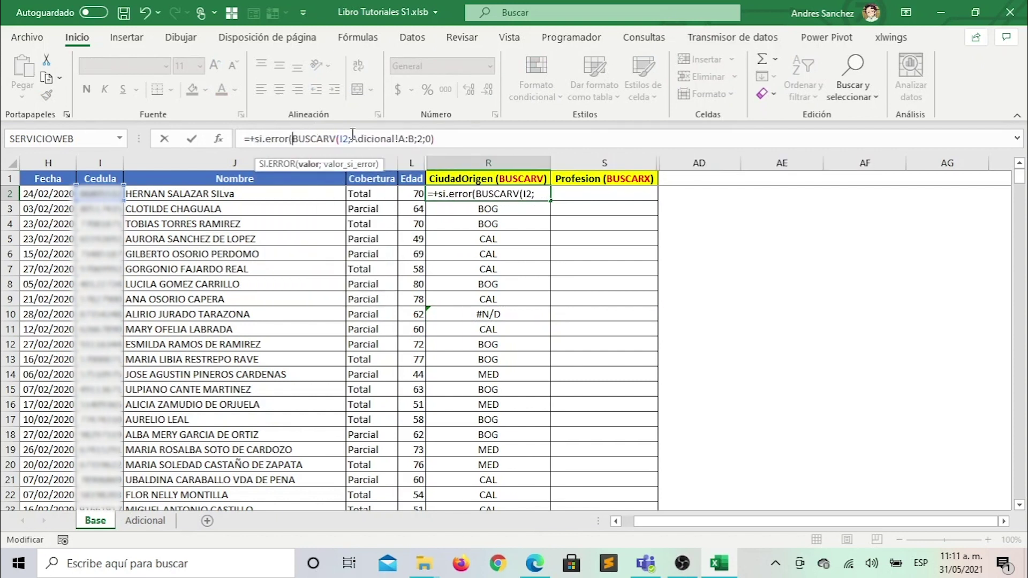
click(452, 139)
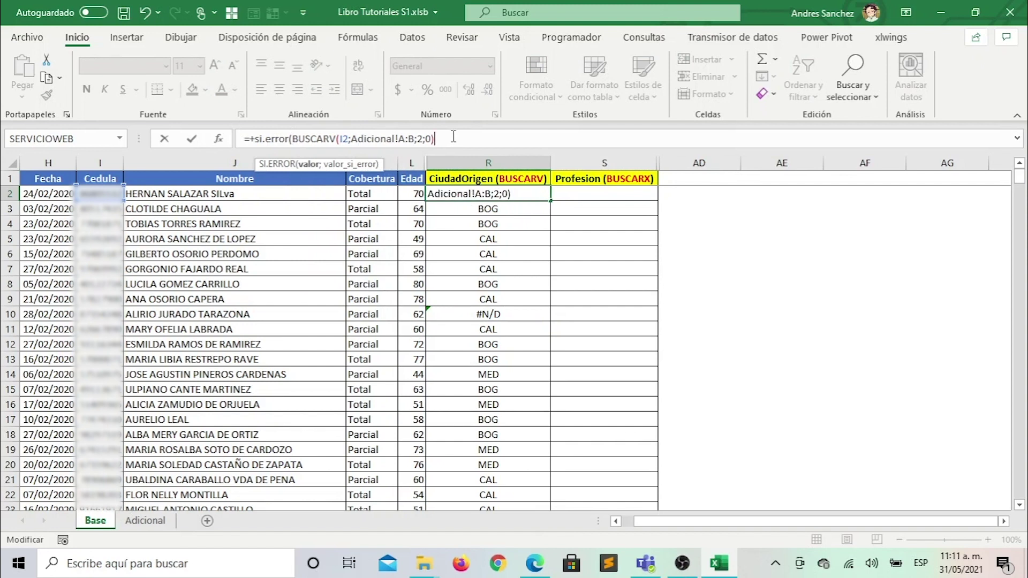
text(;)
text(")
text(No encon)
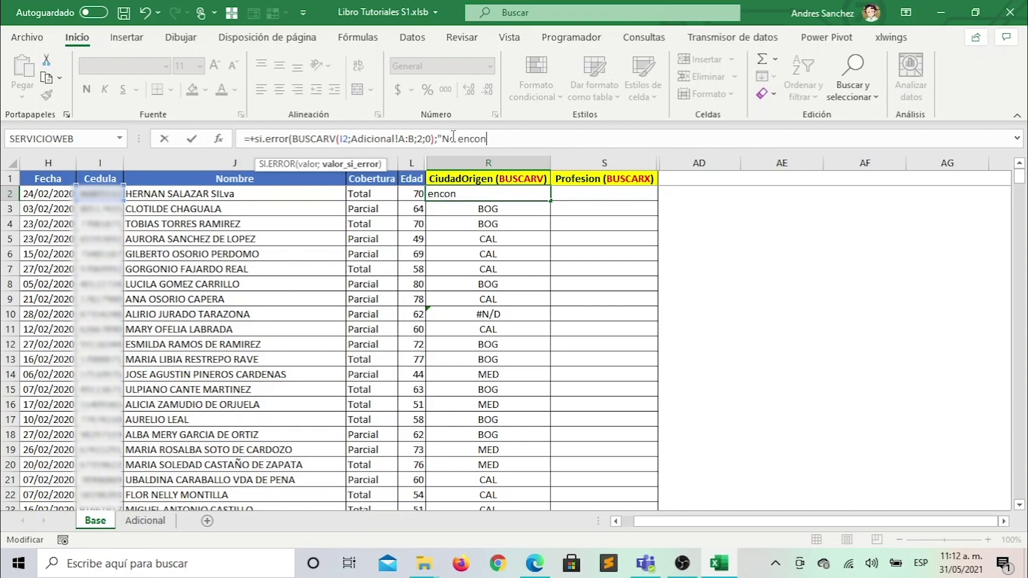
text(trado")
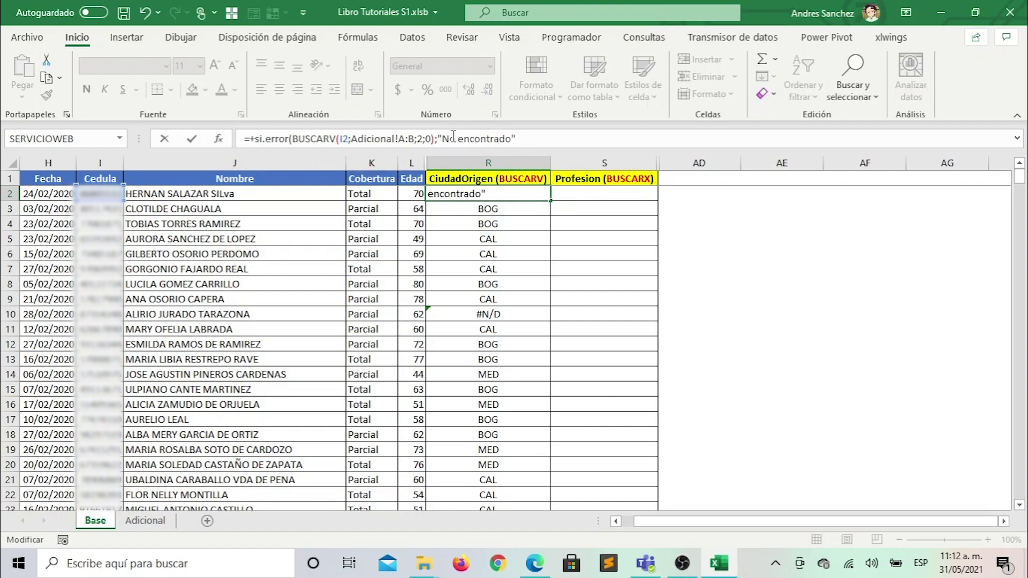
key(Return)
- Fill the updated R2 formula down column R and check R10 shows No encontrado
click(541, 193)
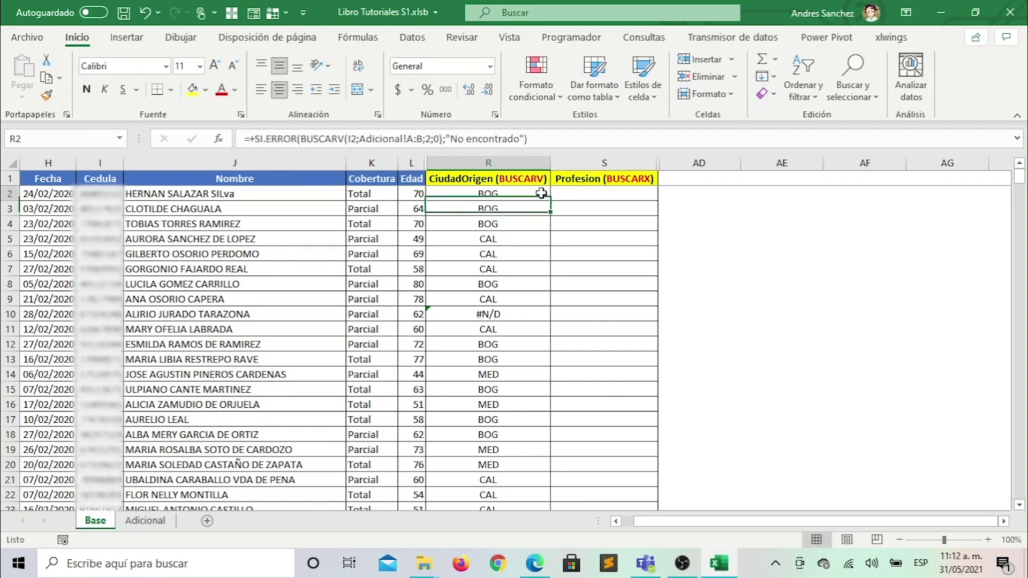
double_click(551, 201)
click(515, 314)
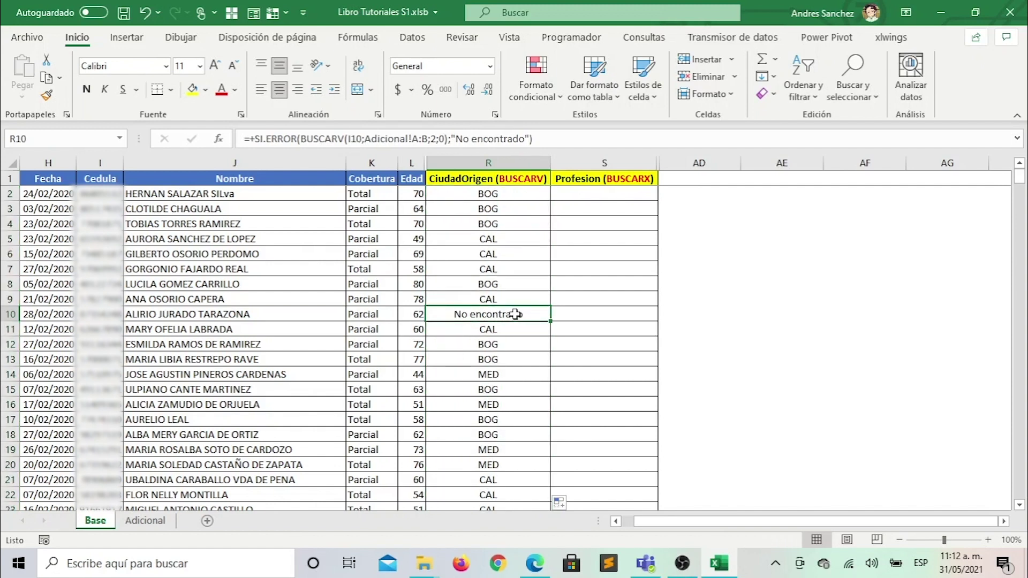
- Select cell S2 in the Profesion column
click(585, 199)
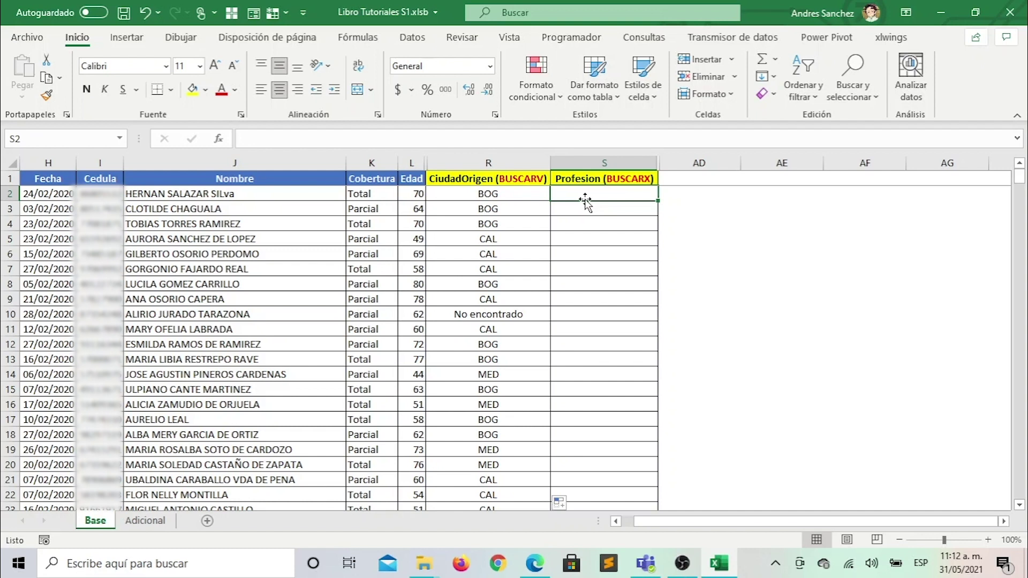
- Start a BUSCARX in S2 with I2 as lookup value and absolute Adicional!$A$2:$A$442 search range
text(+)
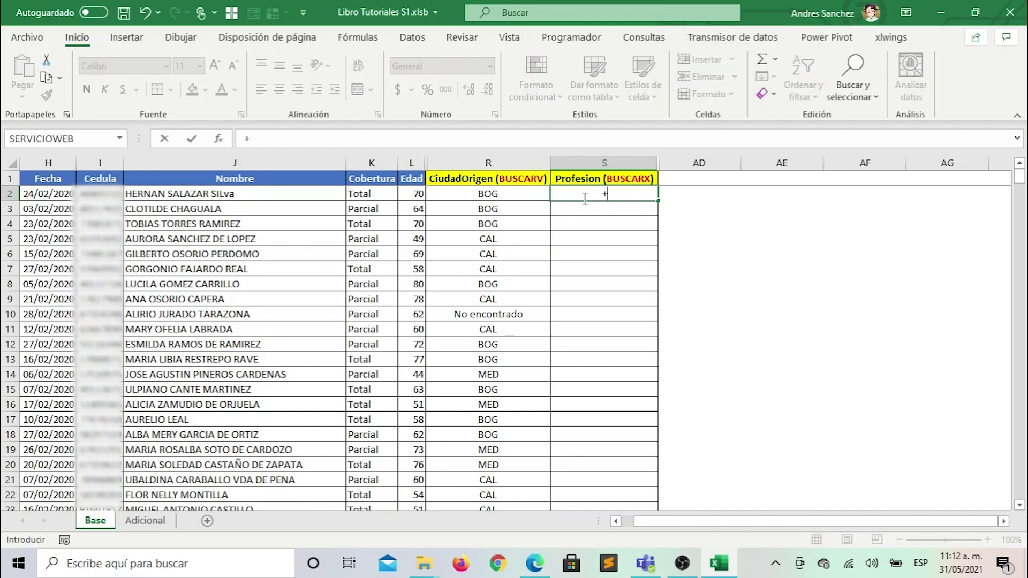
text(buscar)
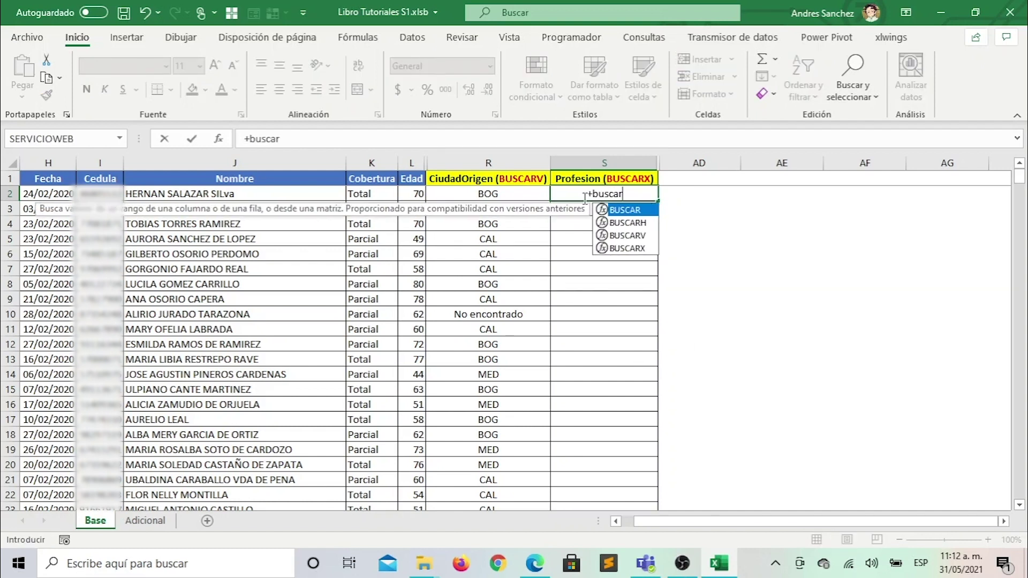
text(x()
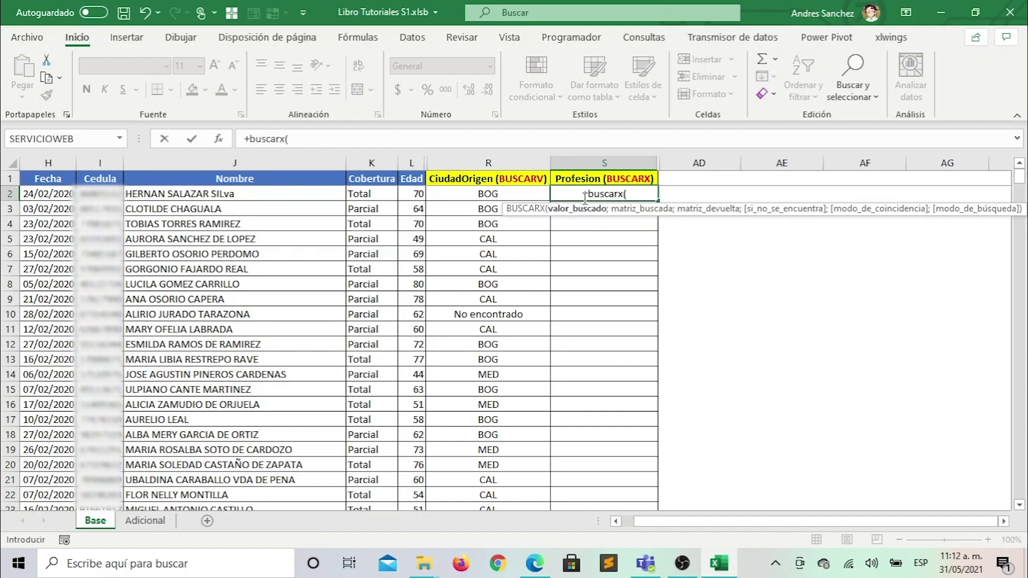
click(96, 194)
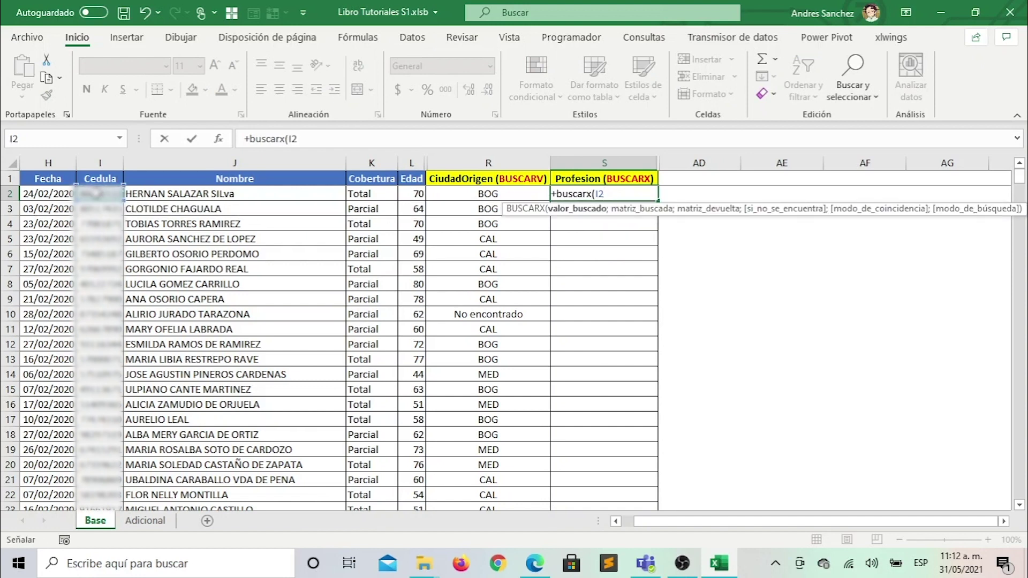
text(;)
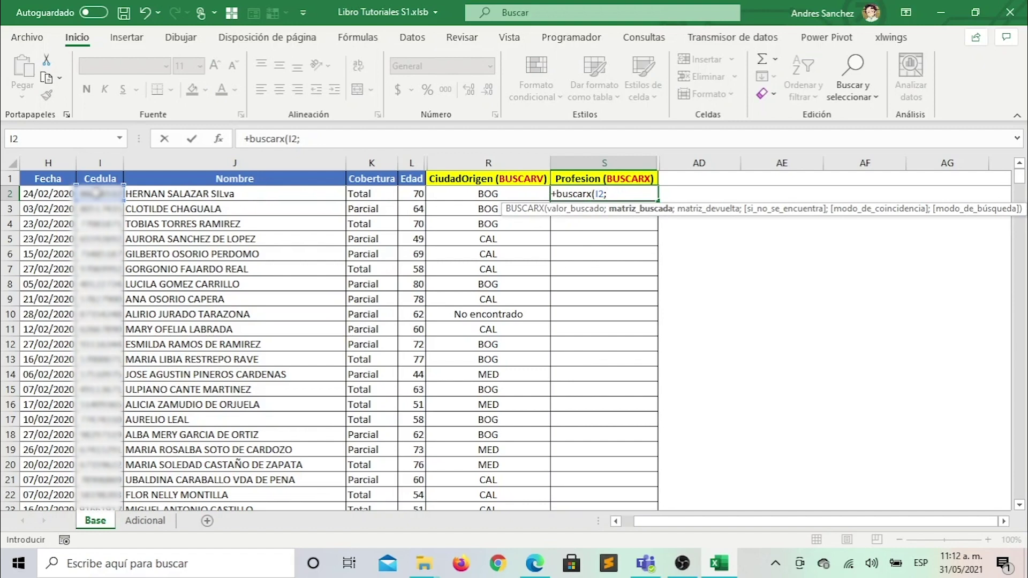
click(155, 522)
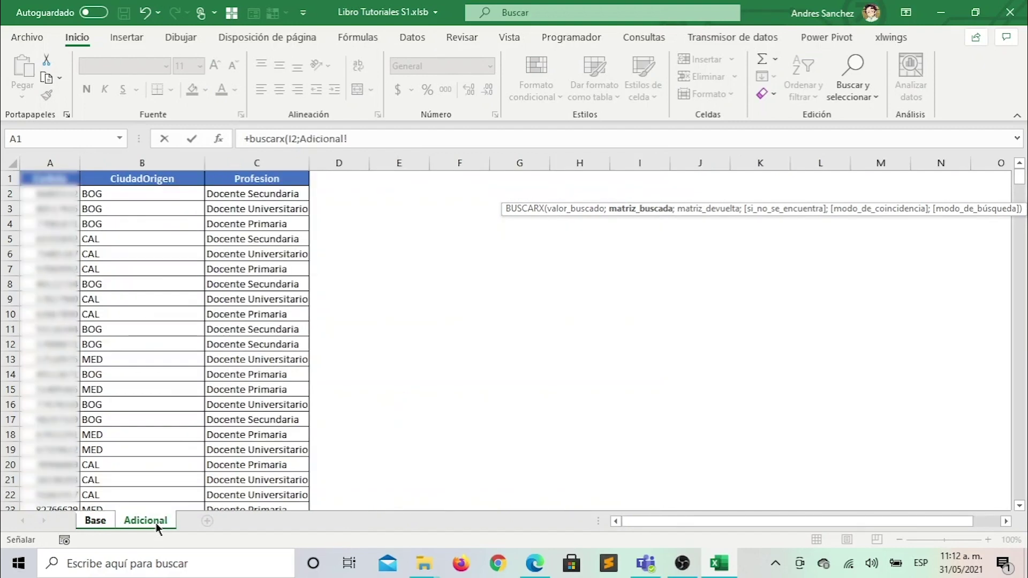
click(63, 198)
key(ctrl+shift+Down)
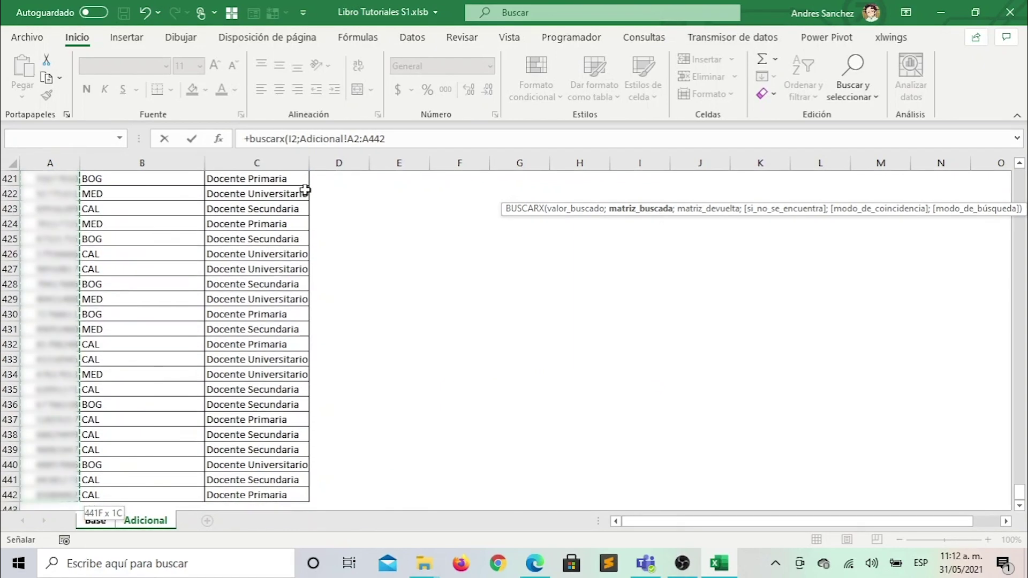
key(F4)
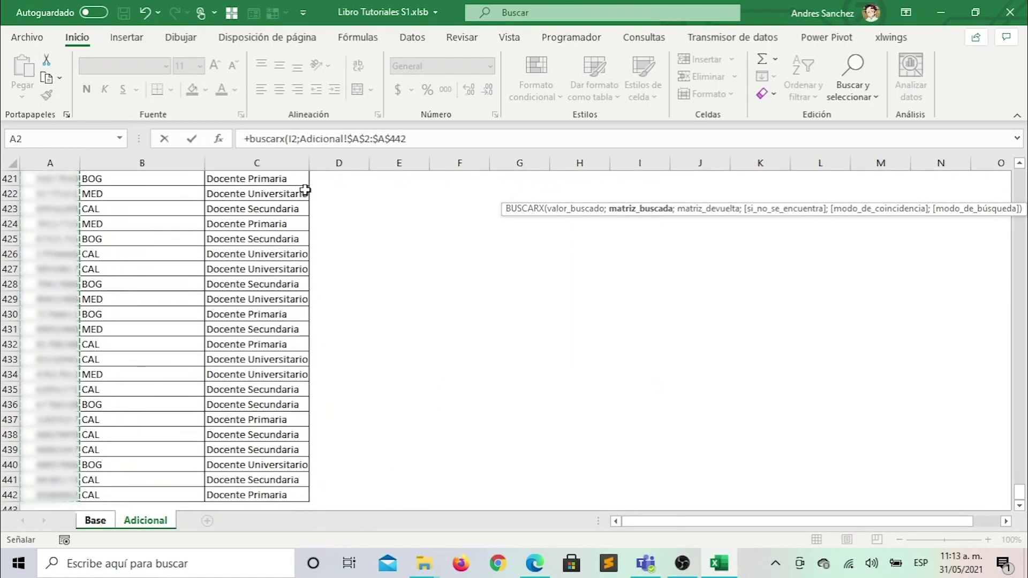
- Add return range Adicional!$C$2:$C$442 and fallback "No encontrado" to the BUSCARX and confirm it
text(;)
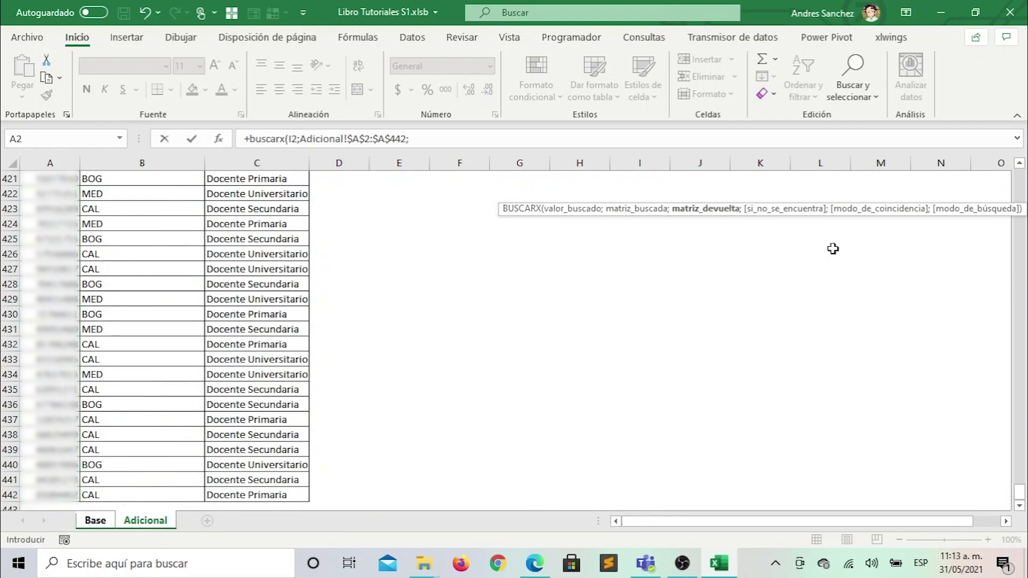
drag(1019, 492, 1020, 156)
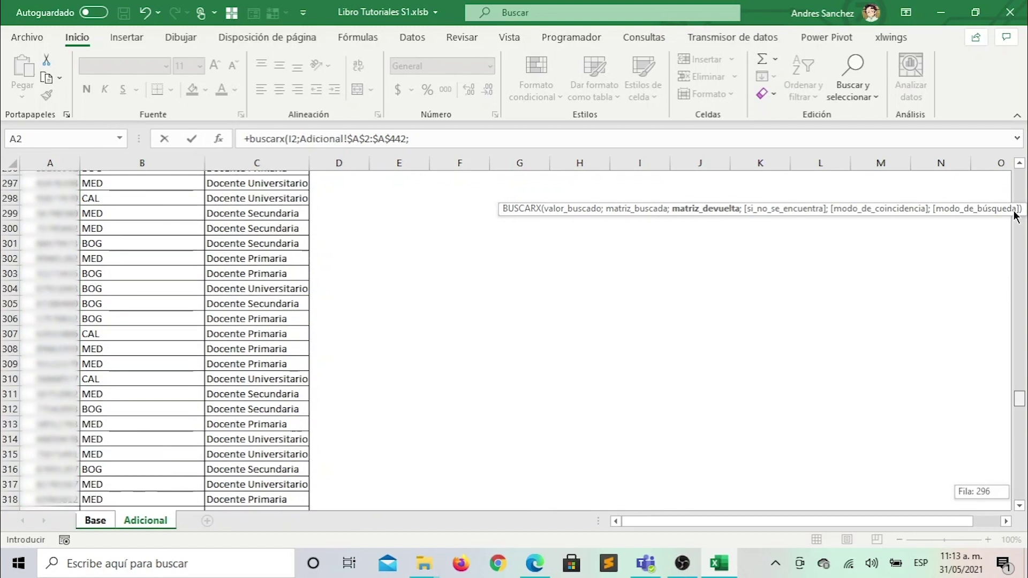
click(284, 193)
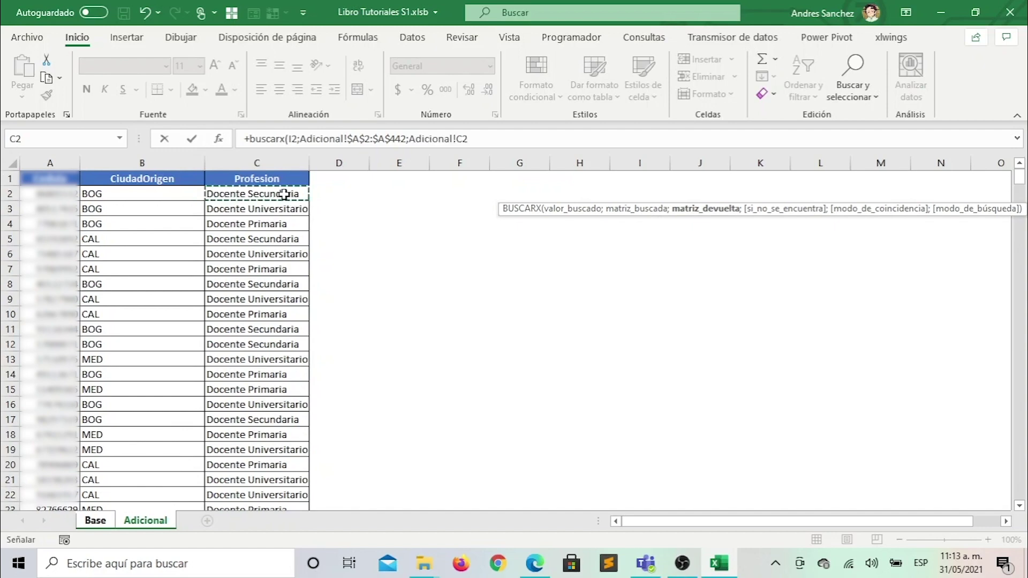
key(ctrl+shift+Down)
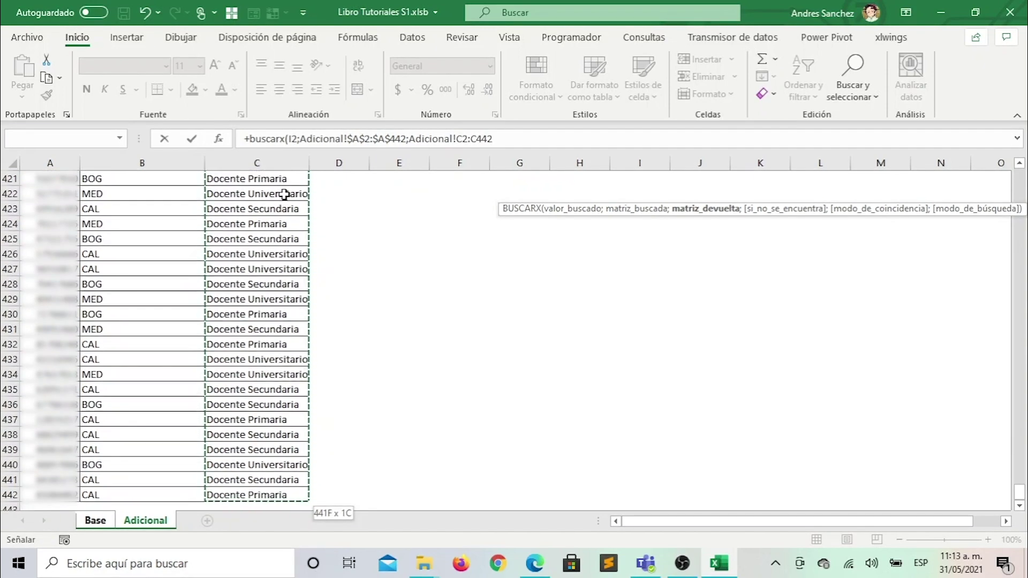
key(F4)
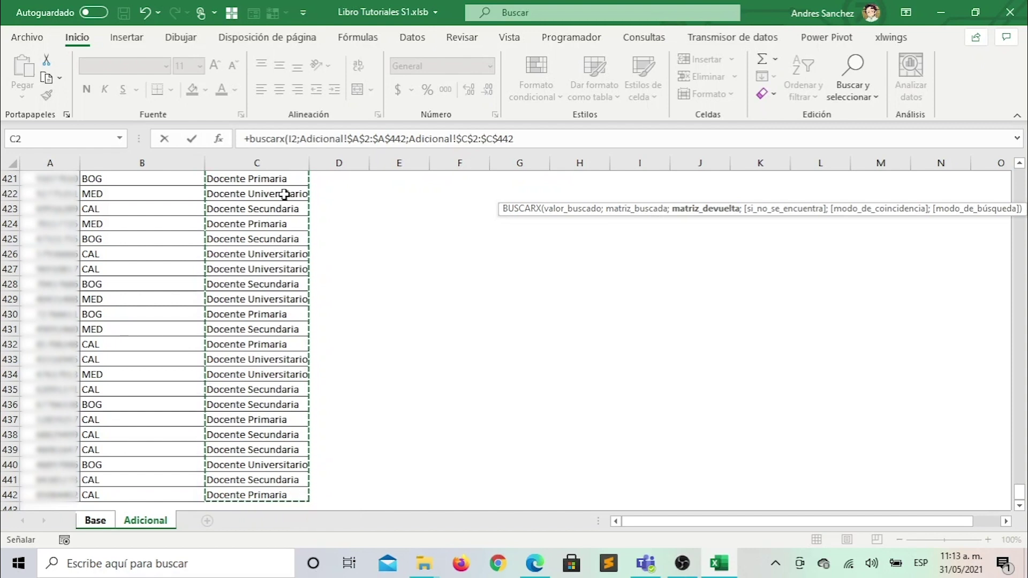
text(;)
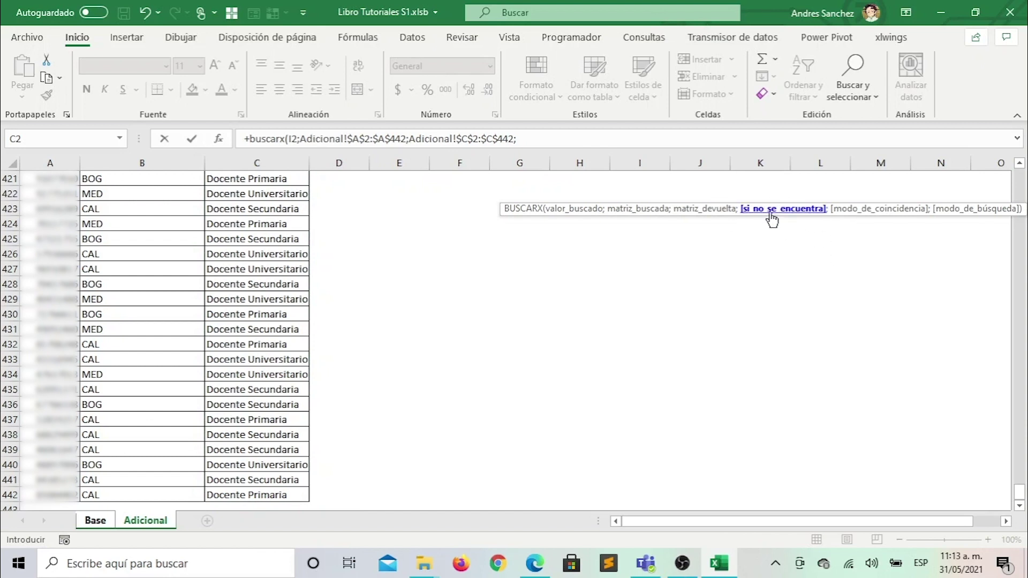
click(527, 138)
text(")
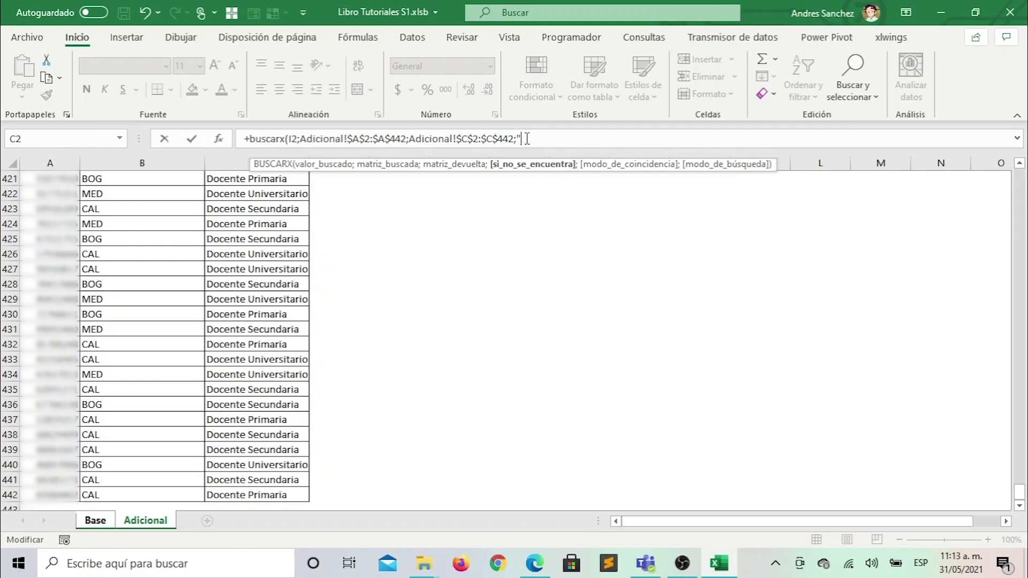
text(No en)
text(contrado)
text("))
key(Return)
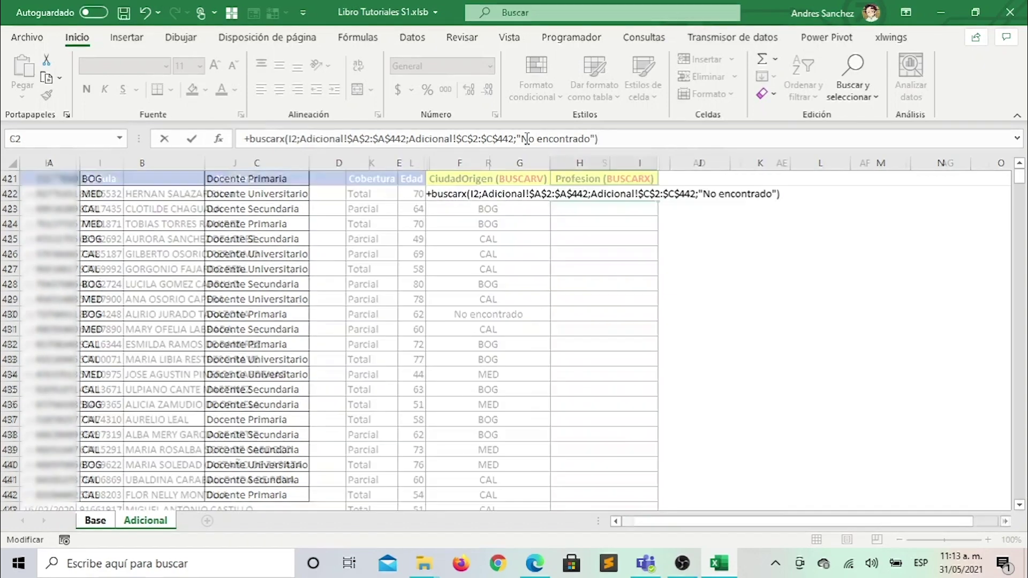
- Fill S2's BUSCARX formula down column S and check S10 reads No encontrado
click(633, 195)
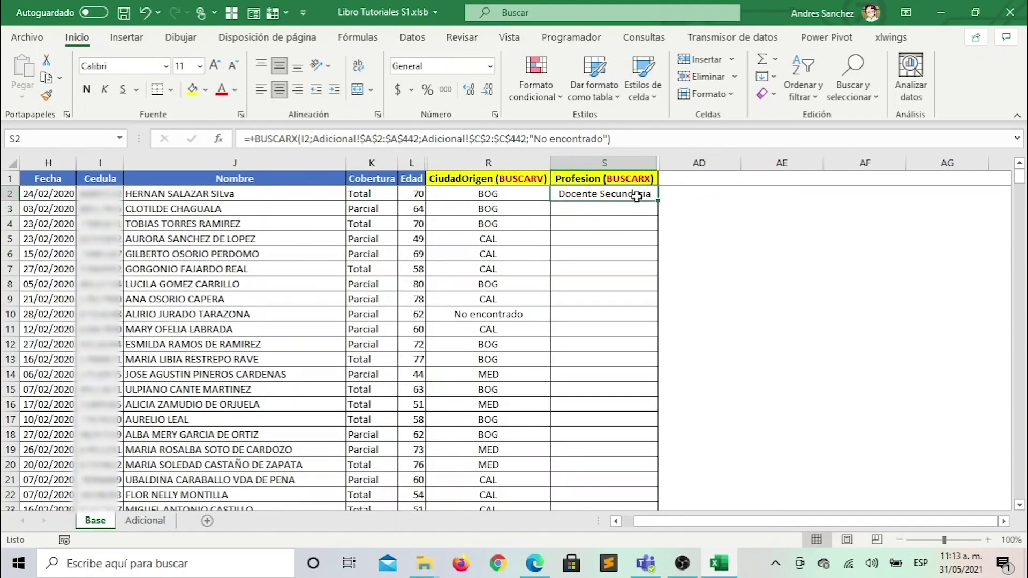
double_click(658, 201)
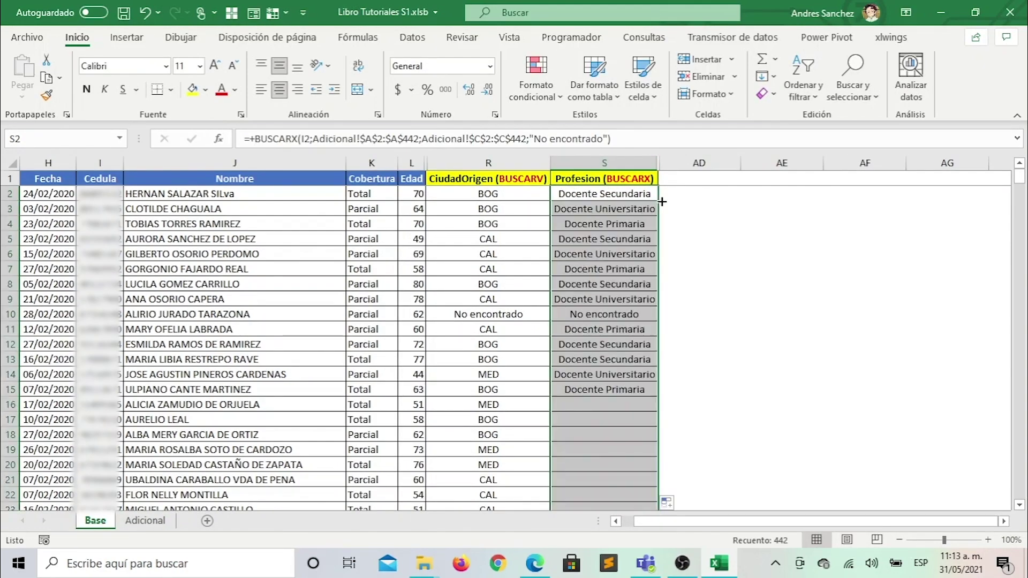
click(629, 311)
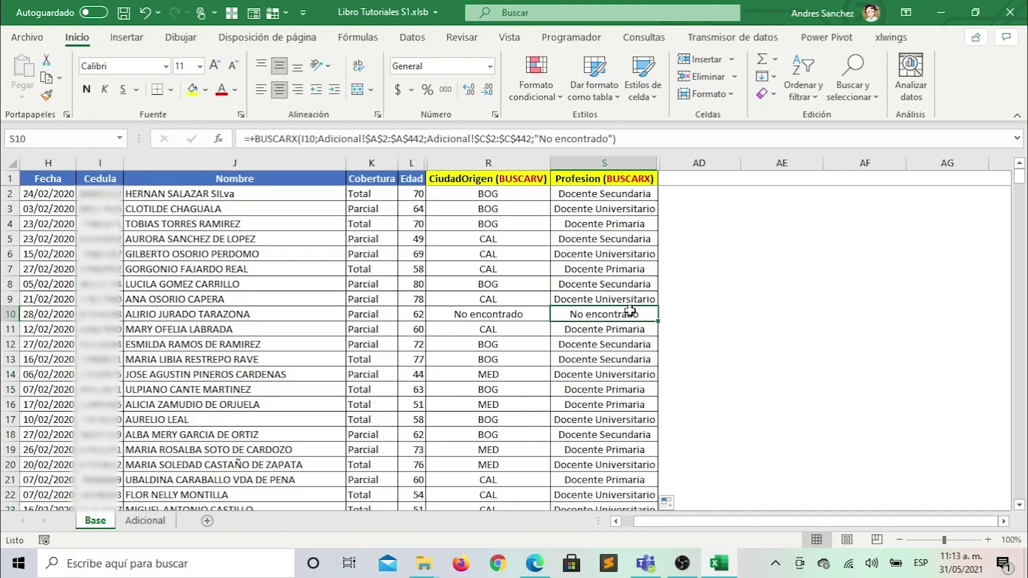